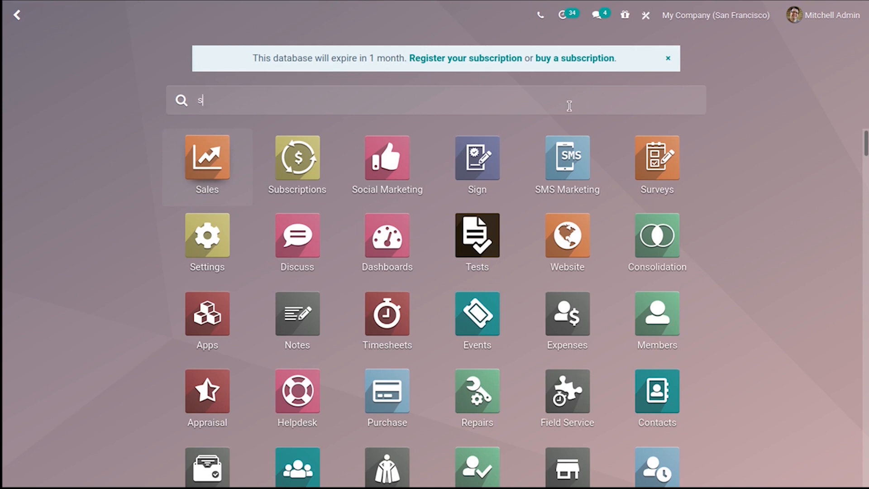
- Start a new request for quotation from the Purchase orders list
{"action": "key", "text": "BackSpace"}
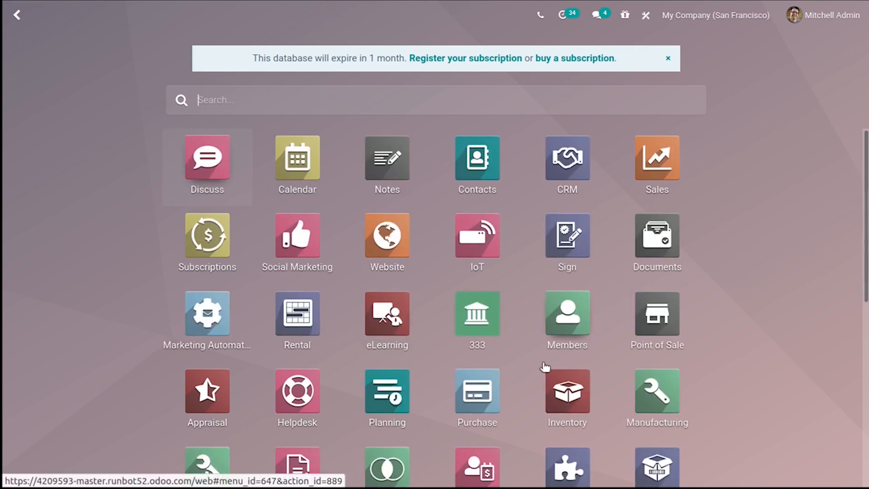
{"action": "left_click", "coordinate": [478, 392]}
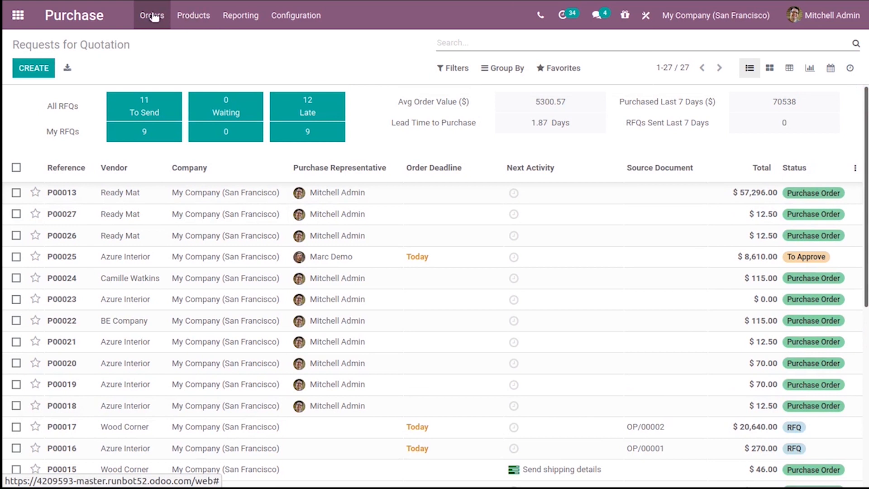
{"action": "left_click", "coordinate": [153, 16]}
{"action": "left_click", "coordinate": [183, 57]}
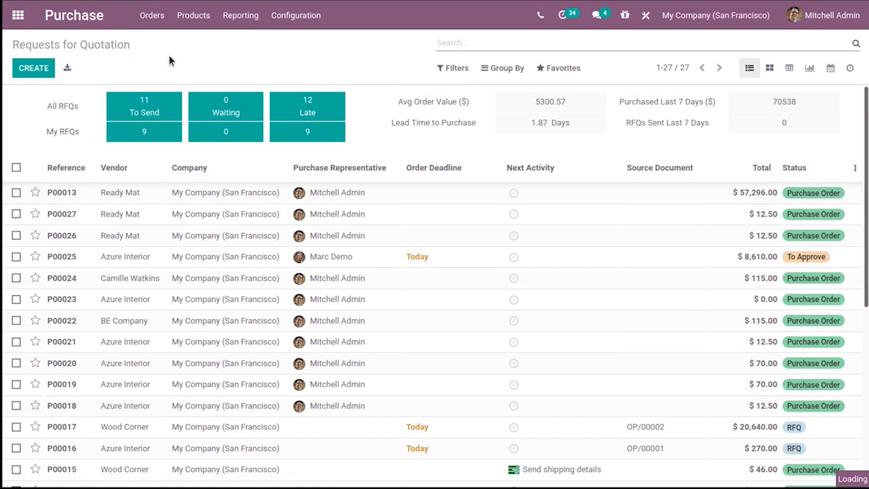
{"action": "left_click", "coordinate": [32, 68]}
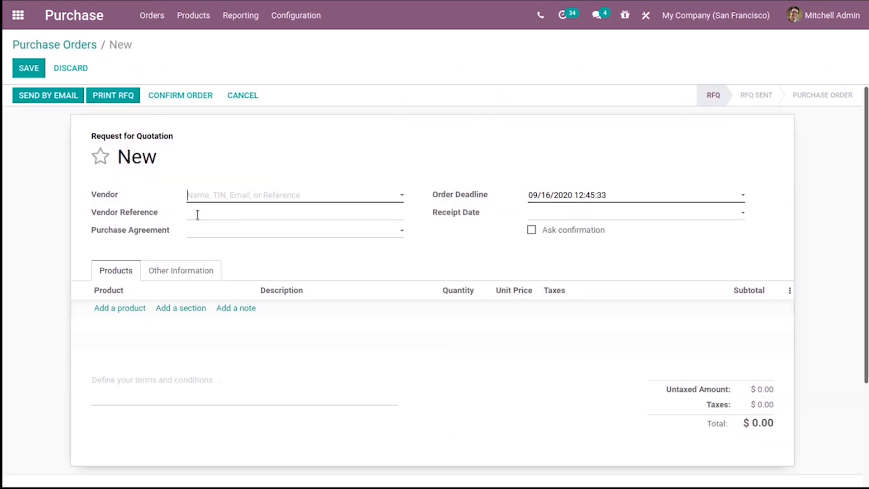
- Choose the vendor via Search More and add a Cabinet with Doors line at 12.50
{"action": "left_click", "coordinate": [224, 195]}
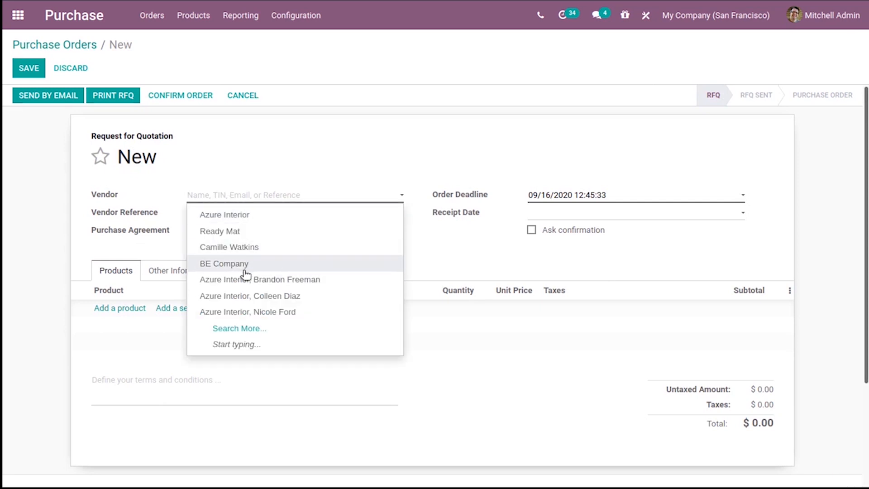
{"action": "left_click", "coordinate": [239, 329]}
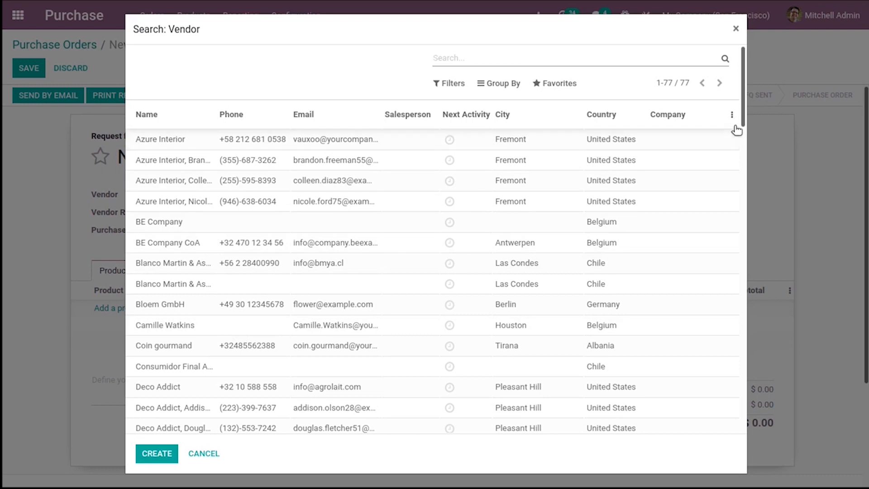
{"action": "left_click_drag", "start_coordinate": [743, 106], "coordinate": [740, 216]}
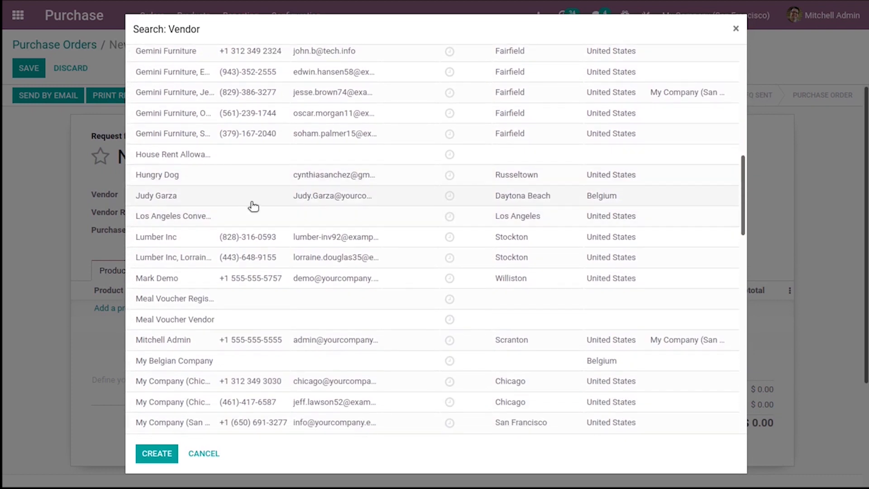
{"action": "left_click", "coordinate": [253, 205]}
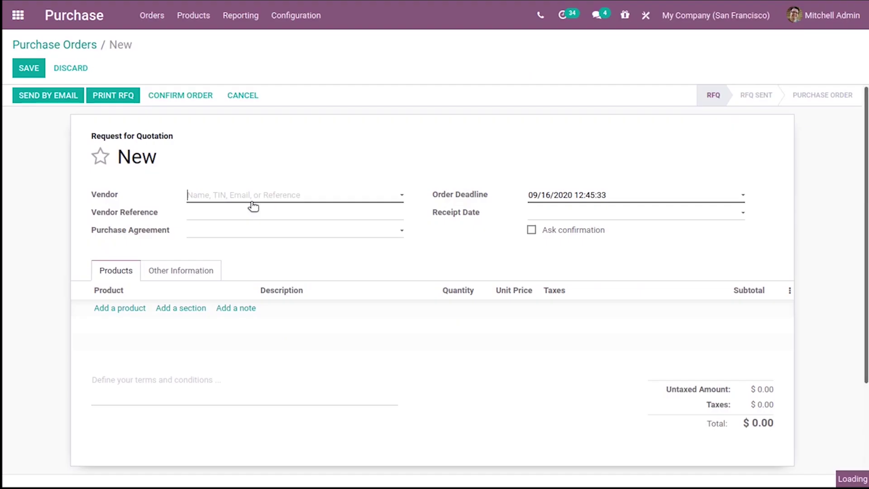
{"action": "left_click", "coordinate": [120, 308]}
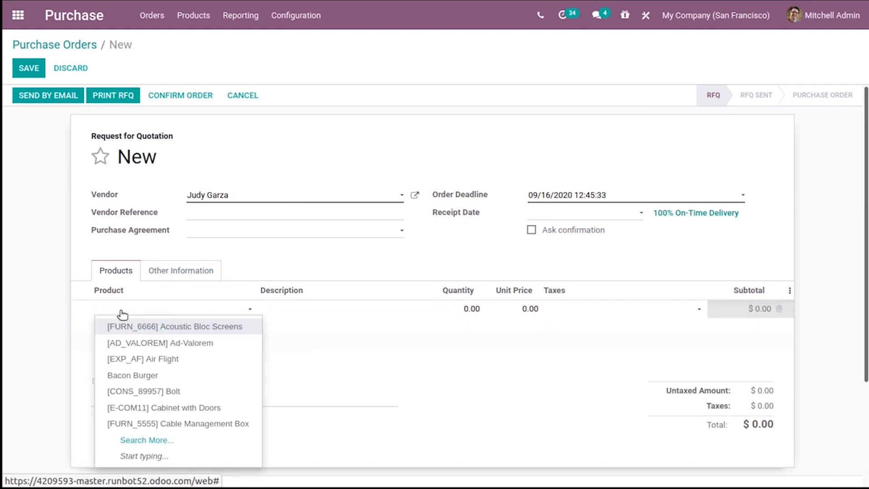
{"action": "left_click", "coordinate": [198, 409]}
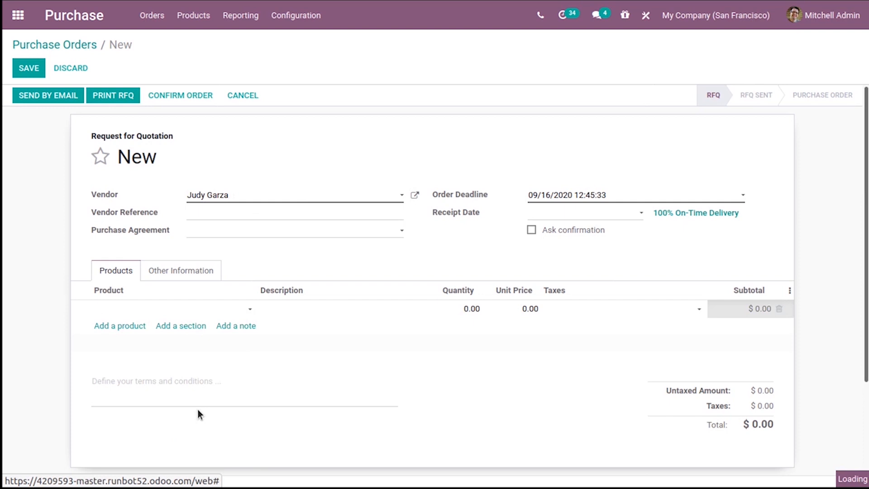
- Confirm P00028 and validate its receipt WH/IN/00020 with an immediate transfer
{"action": "left_click", "coordinate": [163, 95]}
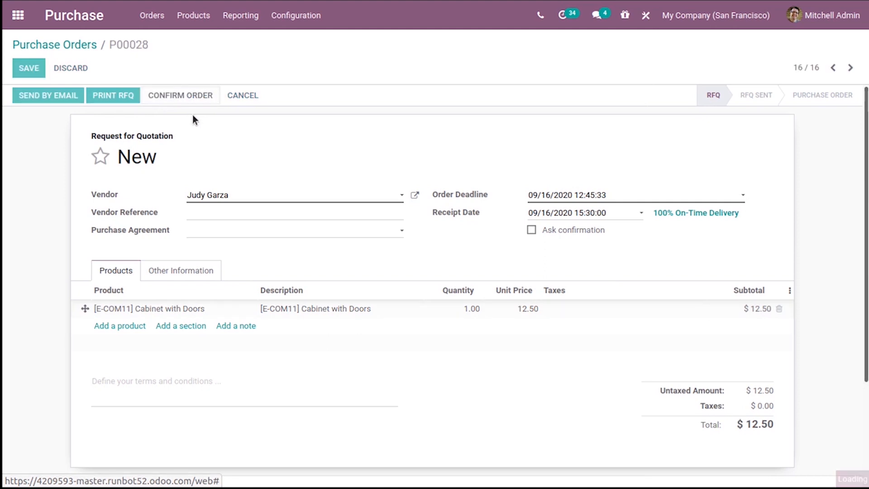
{"action": "left_click", "coordinate": [64, 97]}
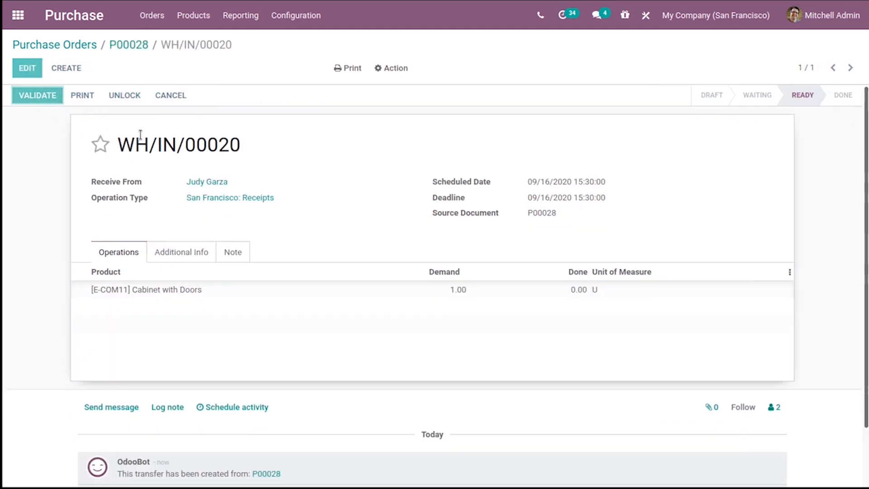
{"action": "left_click", "coordinate": [38, 95]}
{"action": "left_click", "coordinate": [154, 129]}
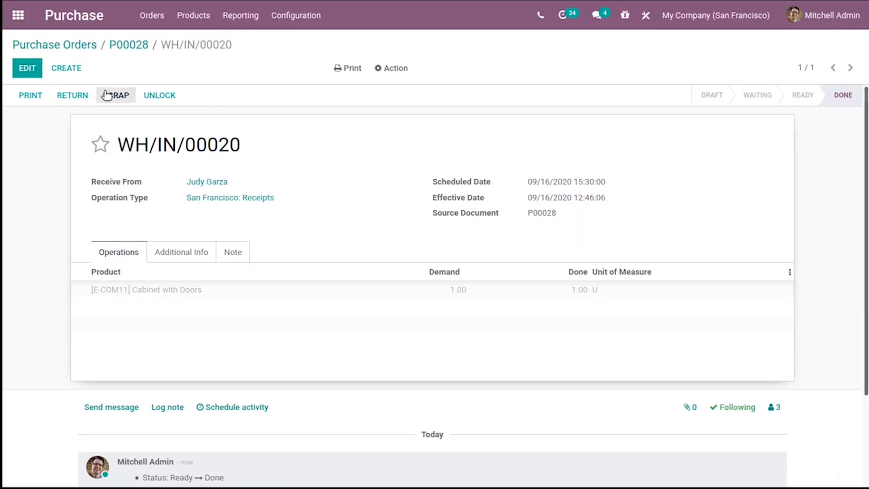
{"action": "left_click", "coordinate": [129, 44]}
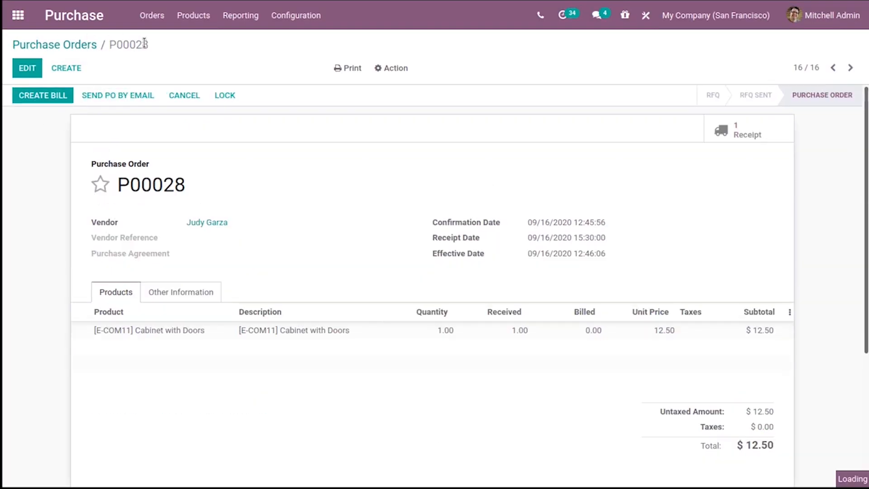
- Create and post bill BILL/2020/09/0015 from P00028 and register its 12.50 payment
{"action": "left_click", "coordinate": [42, 96]}
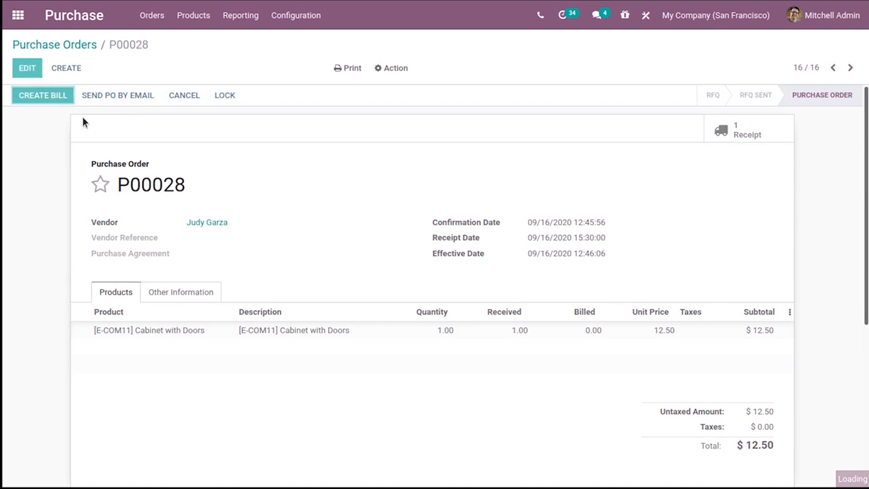
{"action": "left_click", "coordinate": [39, 94]}
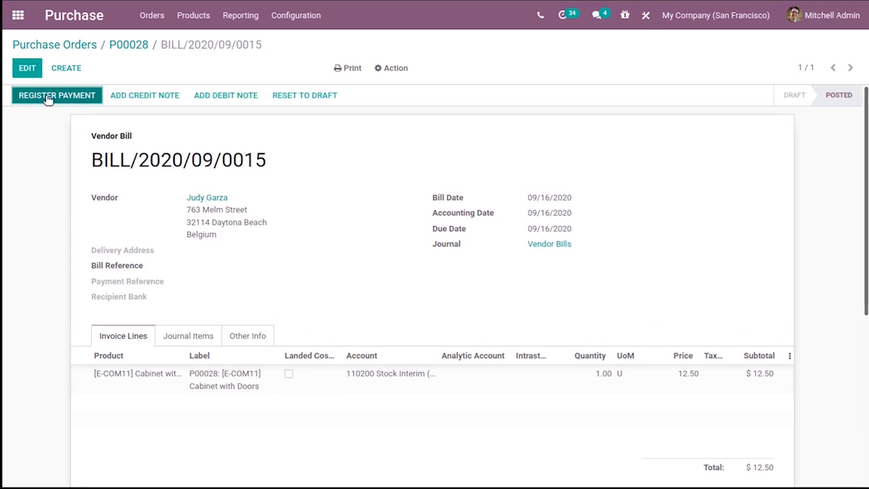
{"action": "left_click", "coordinate": [45, 95]}
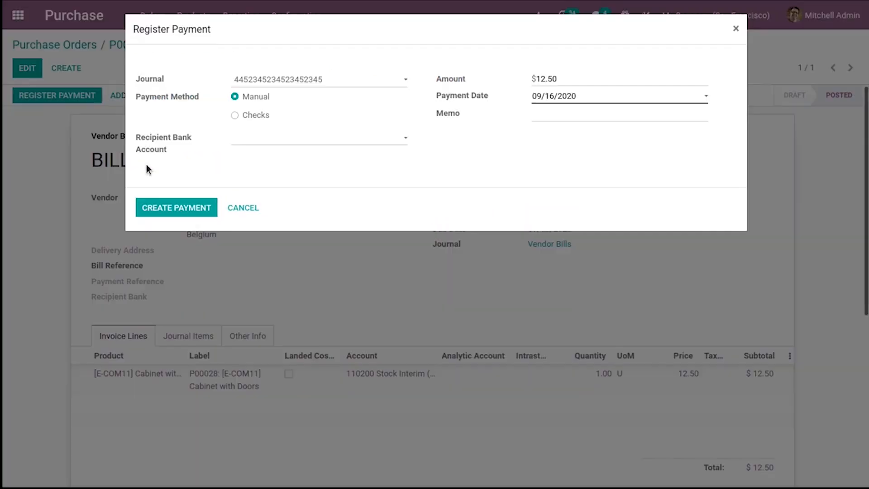
{"action": "left_click", "coordinate": [243, 206]}
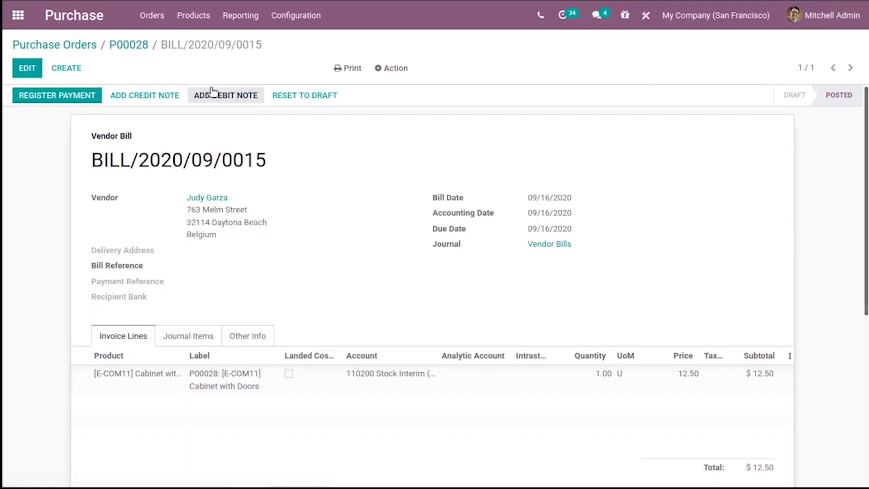
{"action": "left_click", "coordinate": [71, 94]}
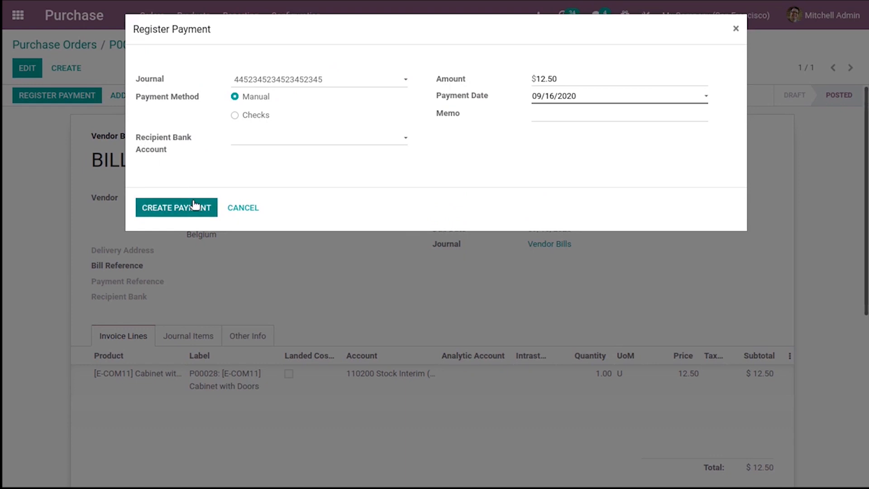
{"action": "left_click", "coordinate": [192, 201]}
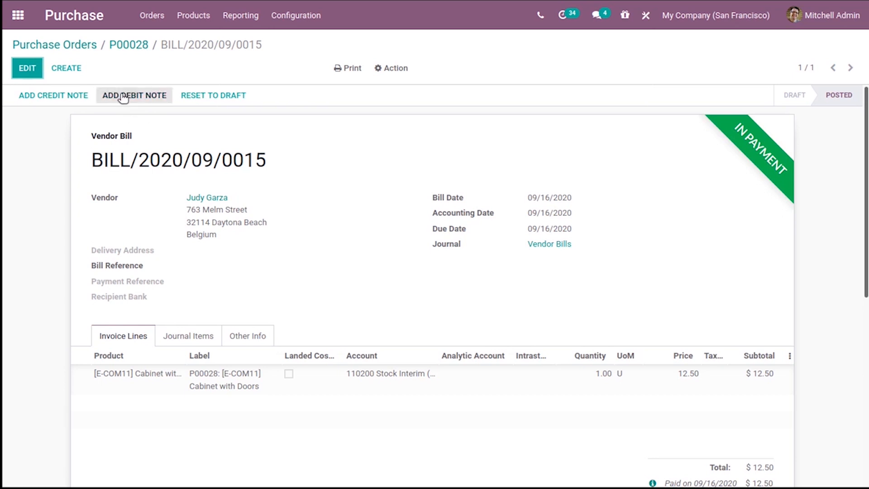
{"action": "left_click", "coordinate": [18, 15]}
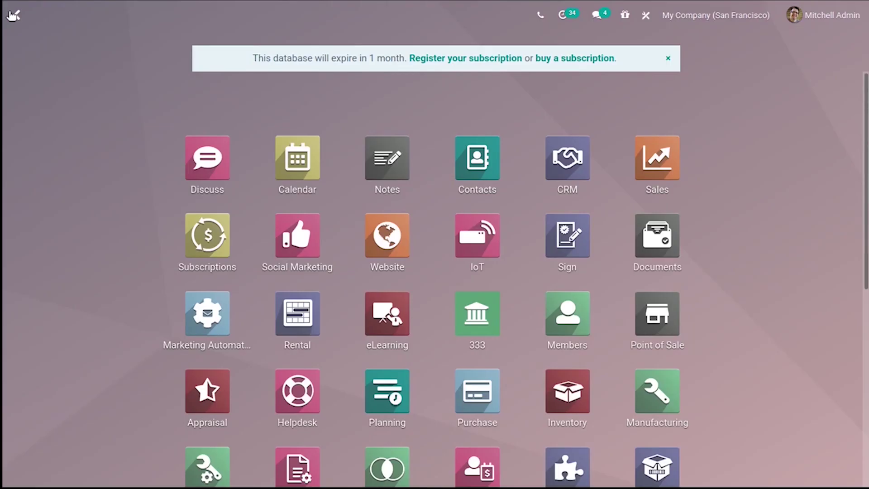
{"action": "left_click", "coordinate": [301, 455]}
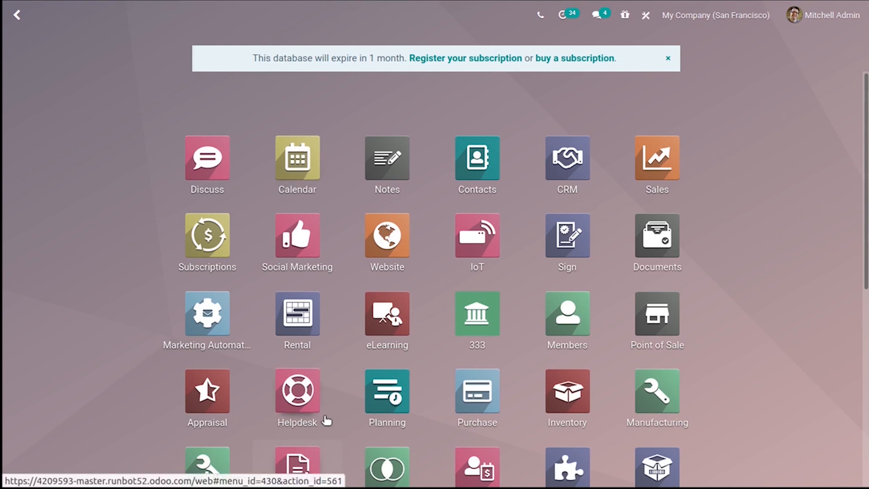
{"action": "left_click", "coordinate": [298, 467]}
{"action": "left_click", "coordinate": [273, 16]}
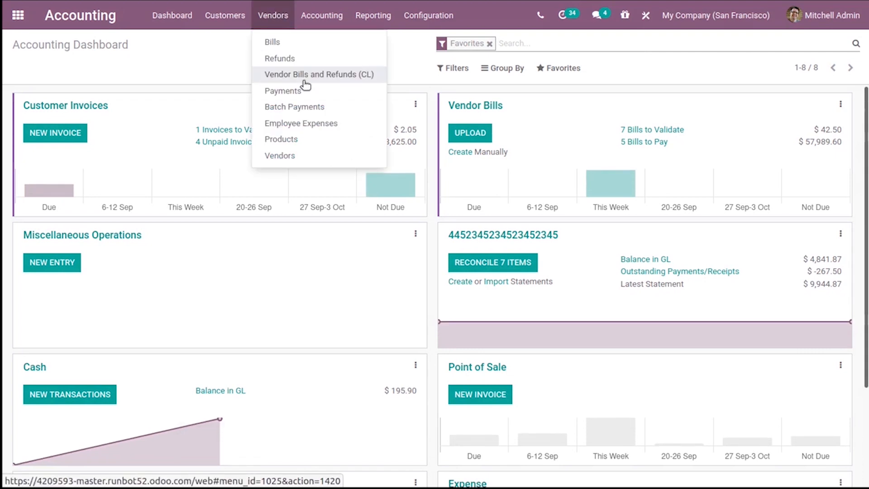
{"action": "left_click", "coordinate": [355, 77]}
{"action": "scroll", "coordinate": [434, 272], "scroll_direction": "down", "scroll_amount": 5}
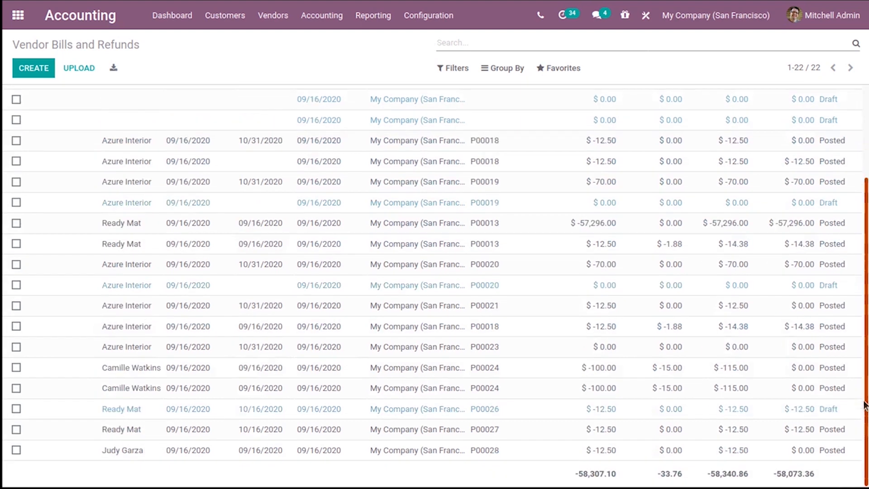
{"action": "left_click", "coordinate": [631, 450]}
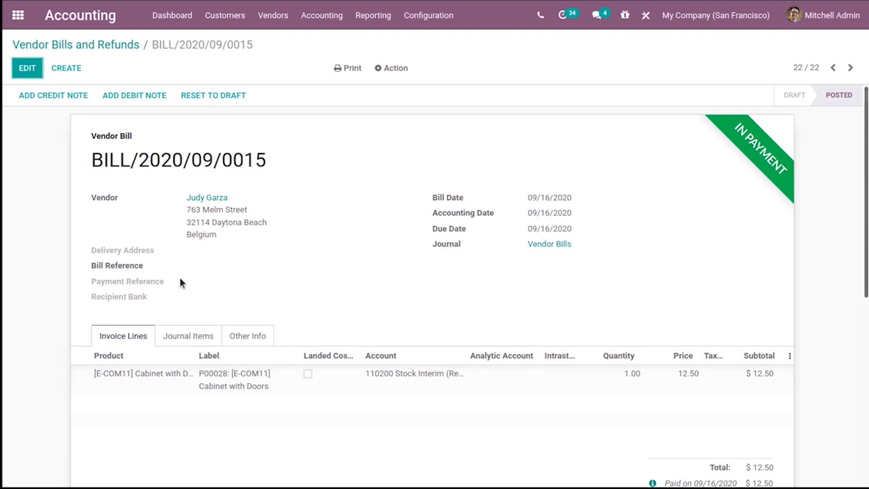
- Add a debit note with reason 'Purchase Return', keeping the default journal
{"action": "left_click", "coordinate": [126, 96]}
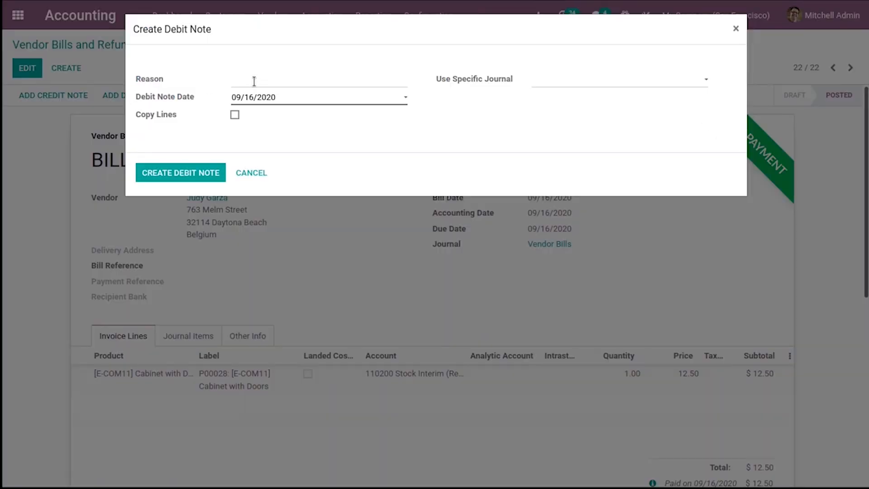
{"action": "type", "text": "R"}
{"action": "type", "text": "eturn"}
{"action": "left_click", "coordinate": [232, 79]}
{"action": "type", "text": "Purchas"}
{"action": "type", "text": "e"}
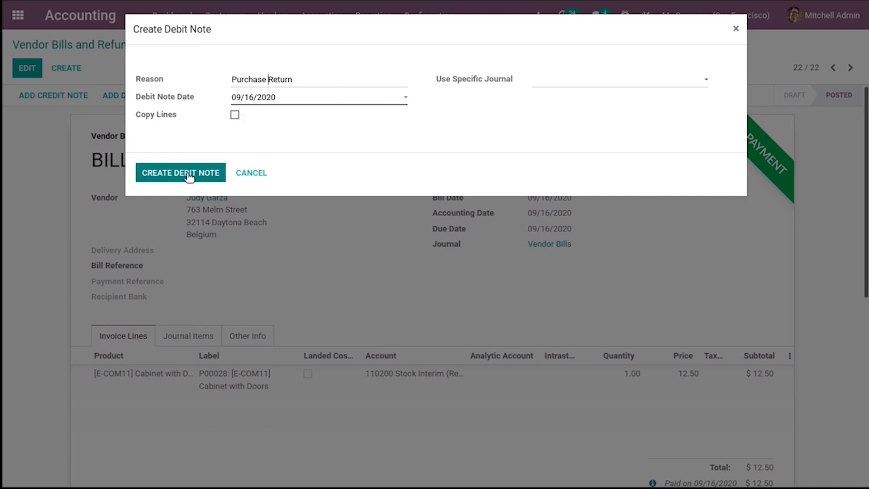
{"action": "left_click", "coordinate": [534, 81]}
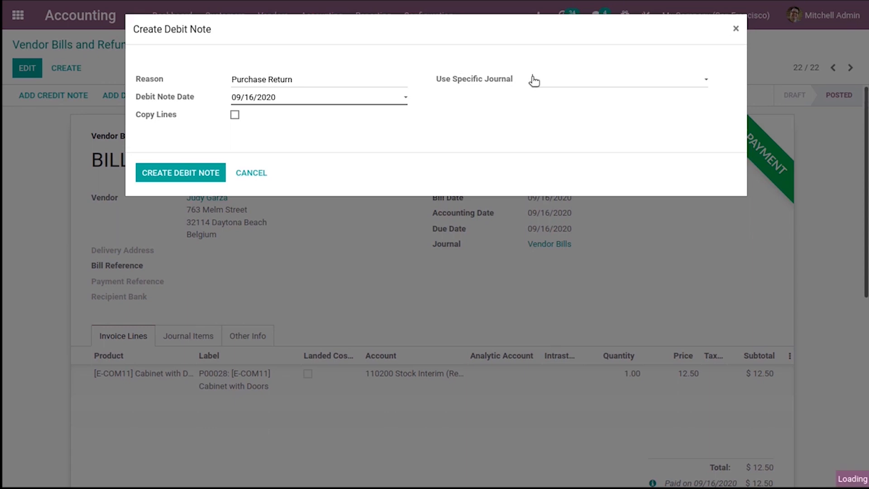
{"action": "left_click", "coordinate": [396, 78]}
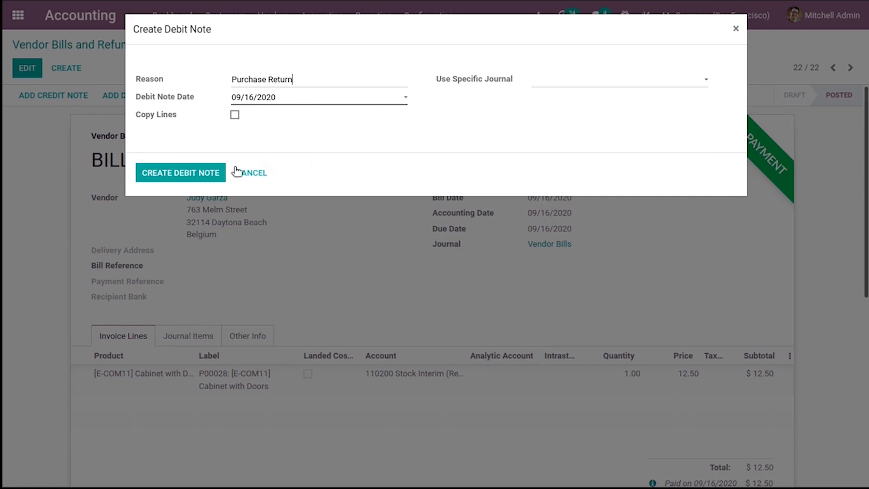
{"action": "left_click", "coordinate": [191, 172]}
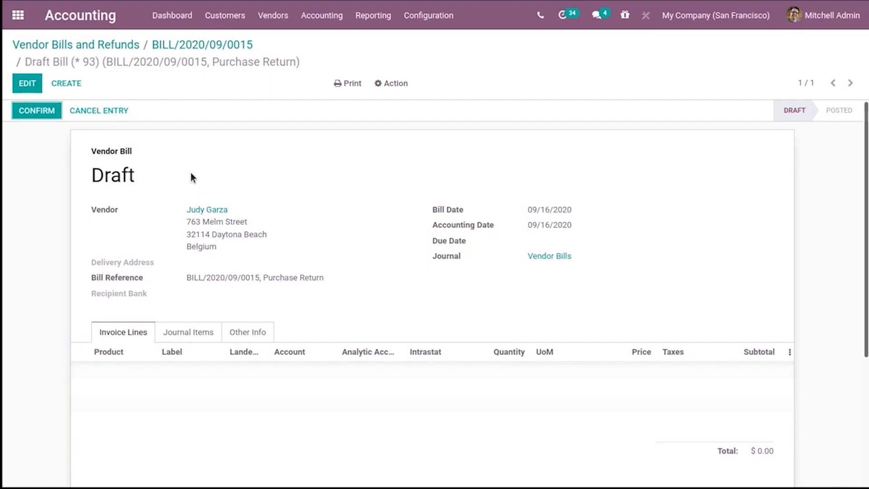
- Add a [E-COM11] Cabinet with Doors line to the debit note and post it as BILL/2020/09/0016
{"action": "left_click", "coordinate": [36, 110]}
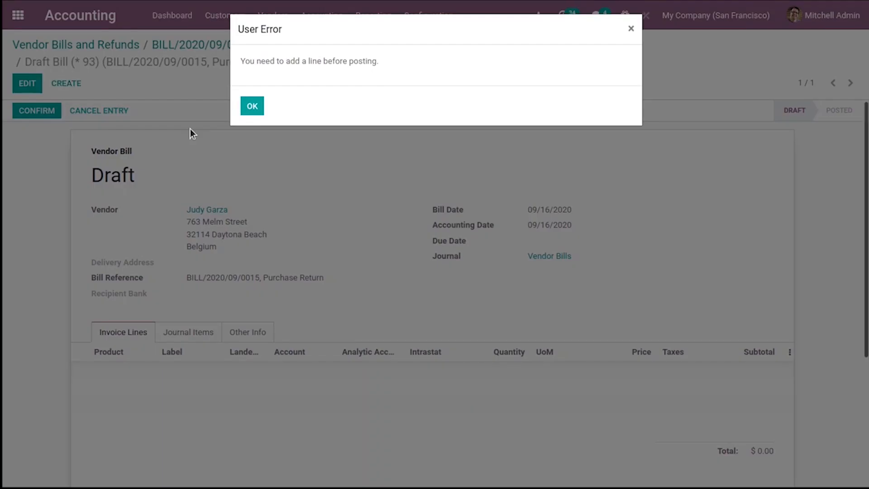
{"action": "left_click", "coordinate": [252, 105]}
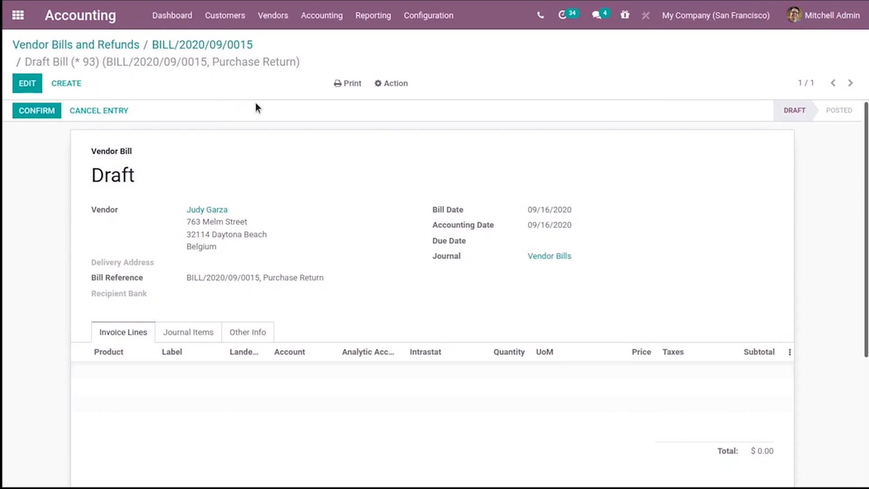
{"action": "left_click", "coordinate": [27, 83]}
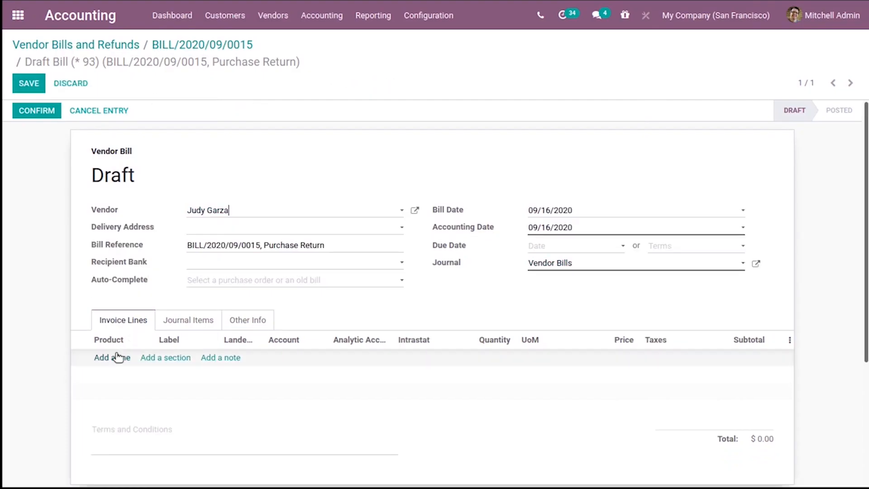
{"action": "left_click", "coordinate": [111, 360]}
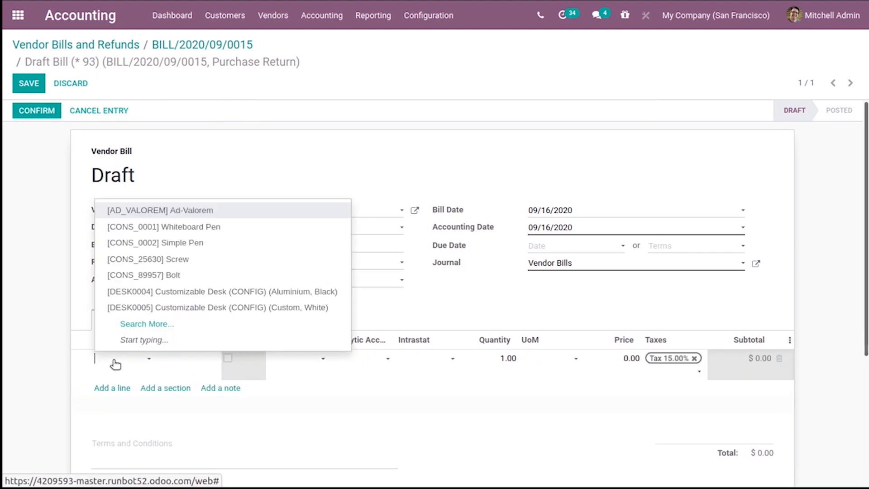
{"action": "type", "text": "ca"}
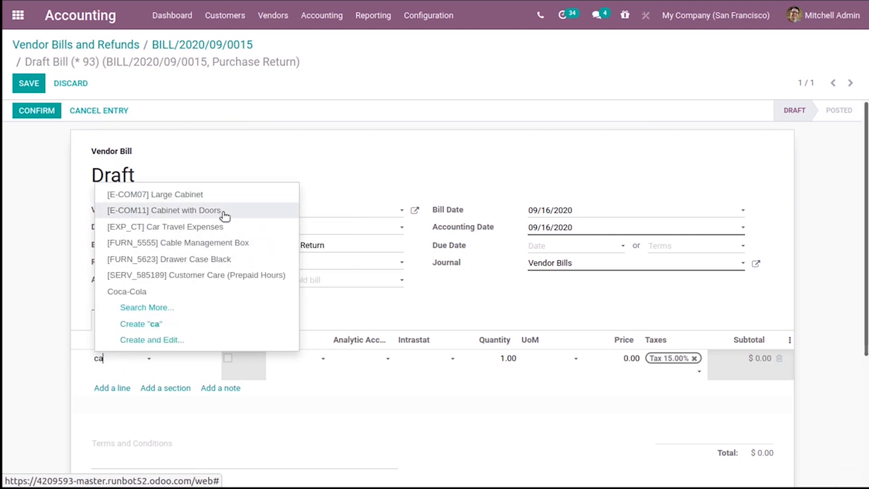
{"action": "left_click", "coordinate": [167, 210]}
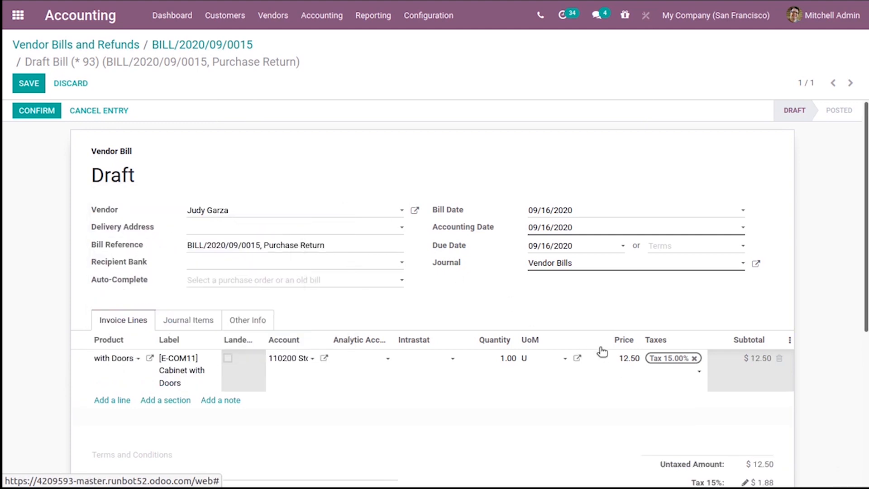
{"action": "left_click", "coordinate": [36, 110]}
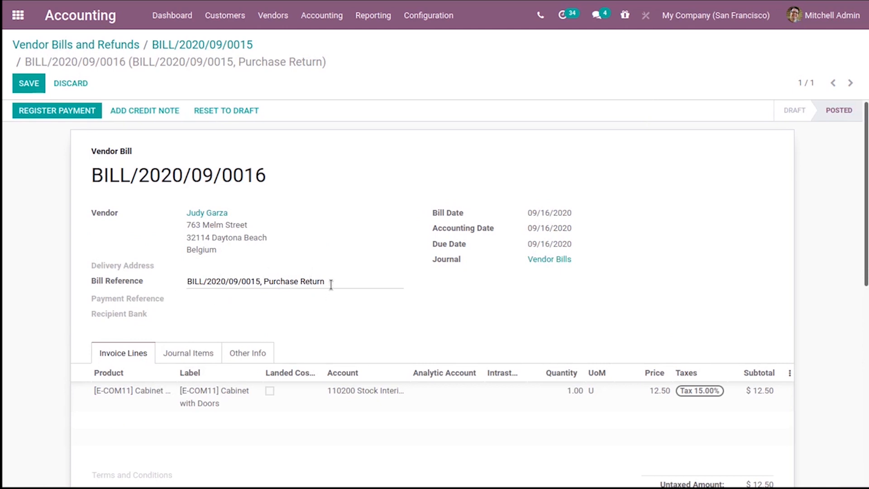
- Review the Purchase Return reference and register the $14.38 payment with default journal
{"action": "left_click_drag", "start_coordinate": [331, 285], "coordinate": [266, 284]}
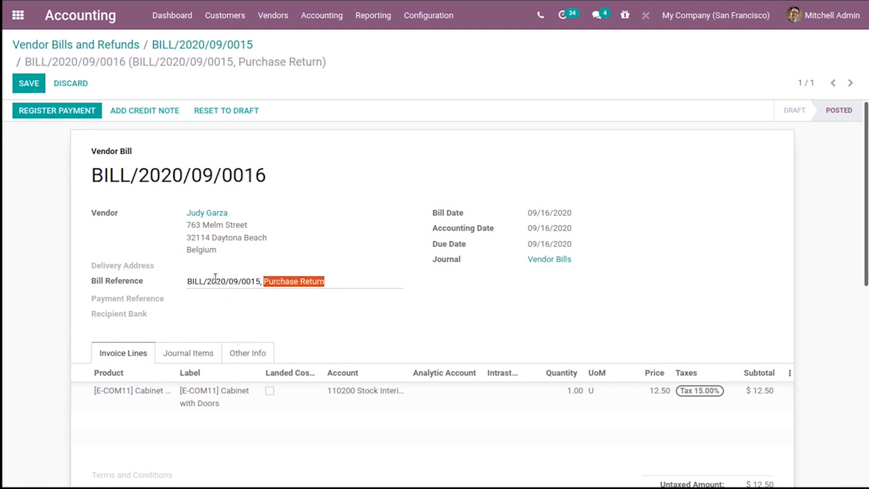
{"action": "left_click", "coordinate": [264, 281]}
{"action": "left_click_drag", "start_coordinate": [327, 281], "coordinate": [264, 281]}
{"action": "left_click", "coordinate": [326, 281]}
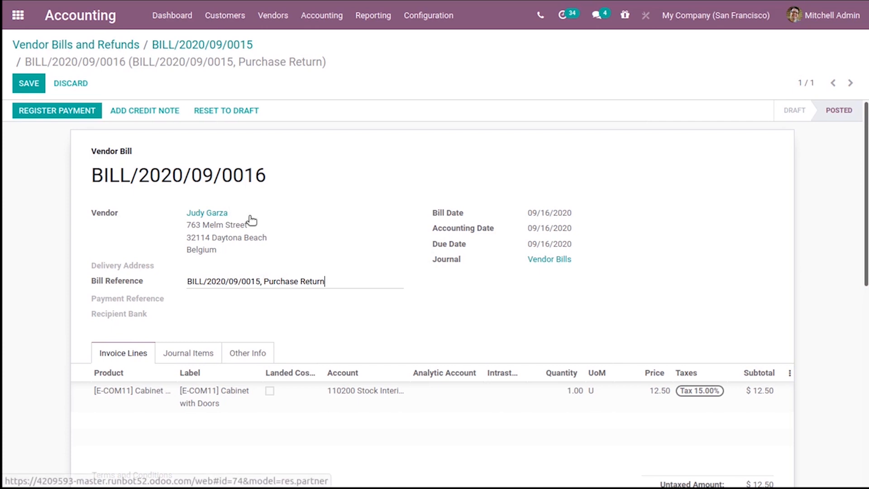
{"action": "left_click", "coordinate": [28, 111]}
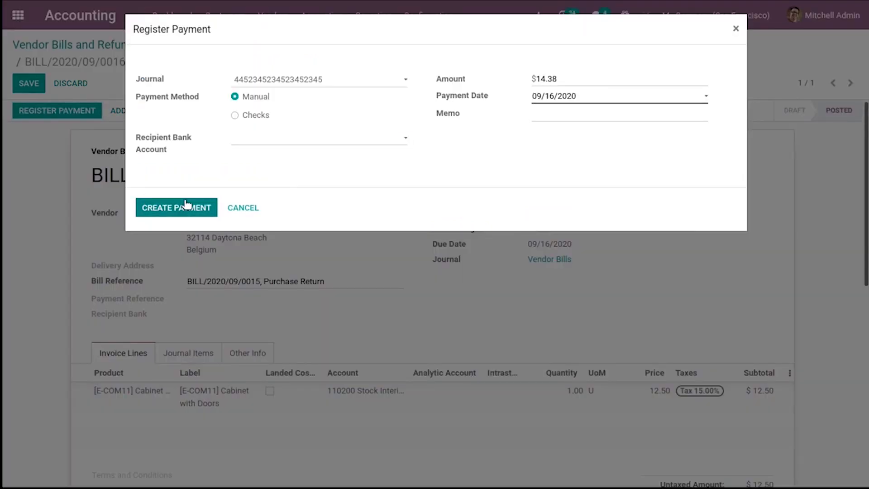
{"action": "left_click", "coordinate": [204, 204]}
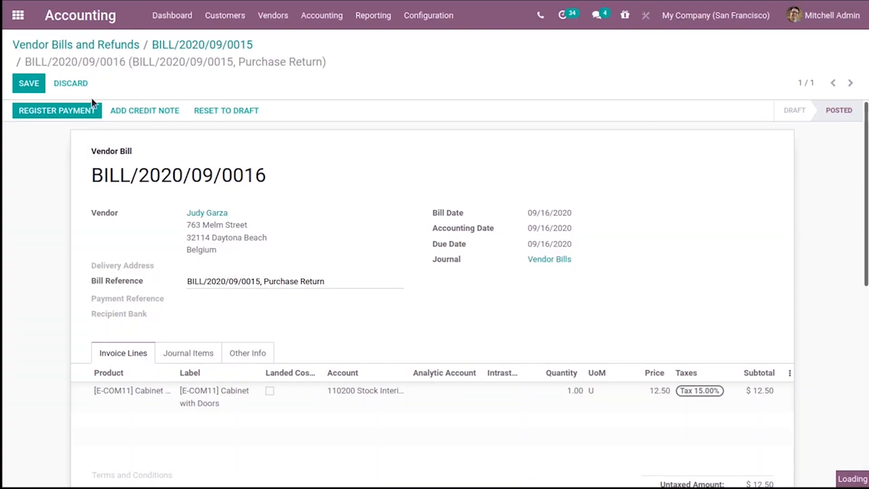